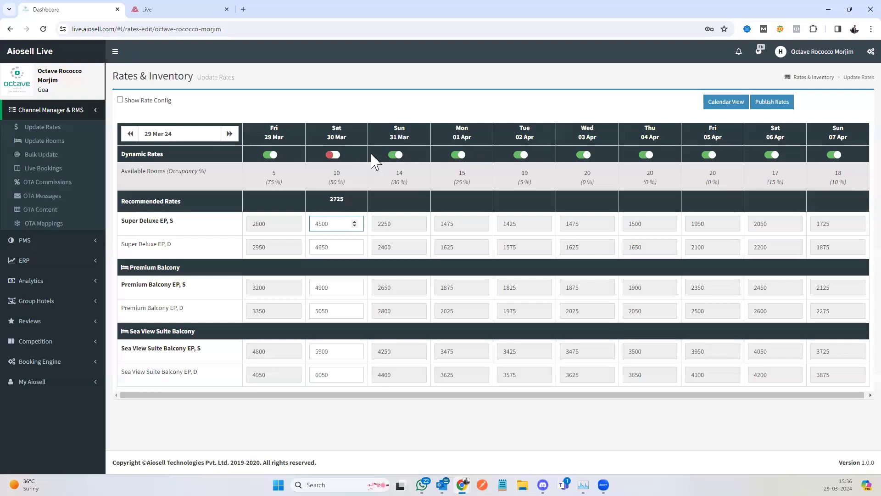
- Turn off dynamic rates for Sun 31 Mar, set Super Deluxe EP, S to 5000, then go to admin pricing configuration
left_click(396, 155)
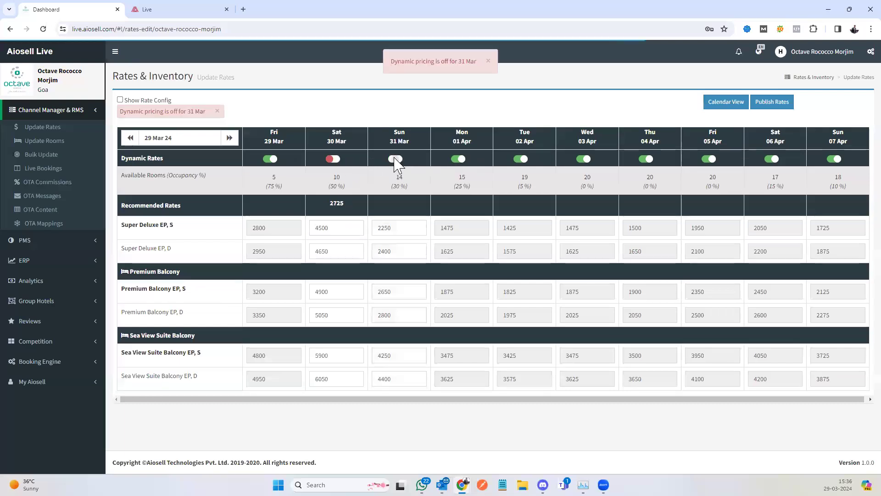
left_click(389, 228)
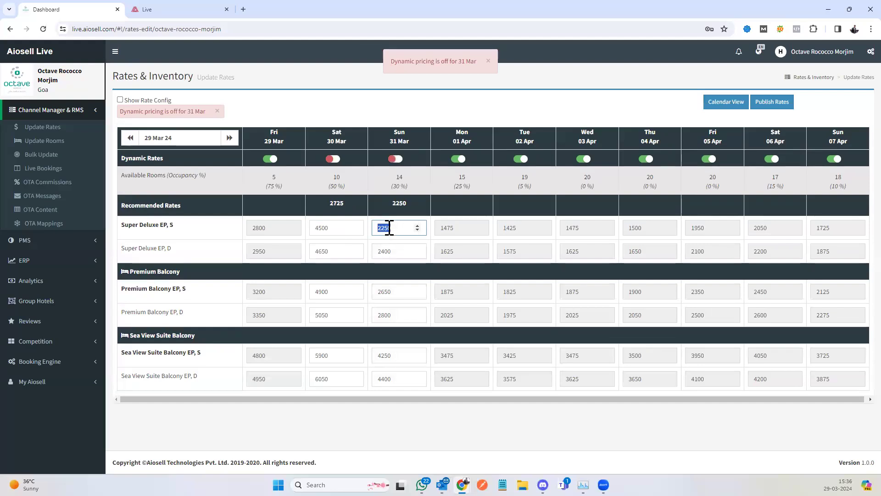
type("5000")
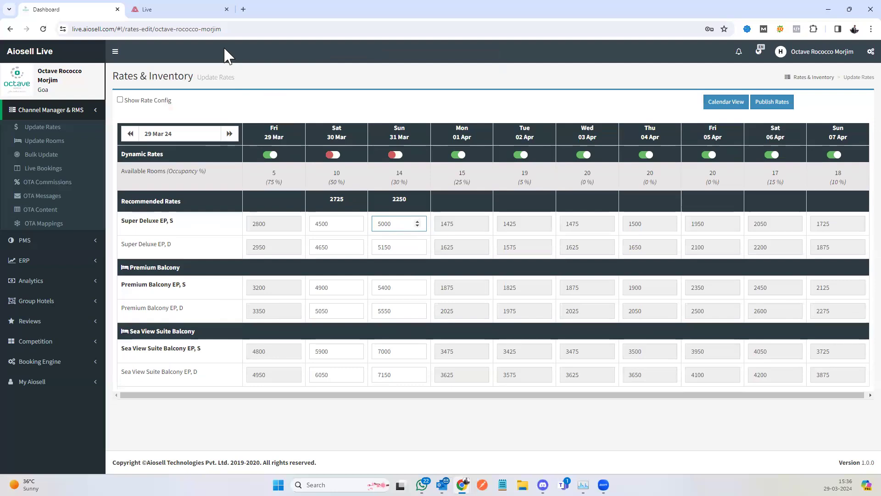
left_click(191, 10)
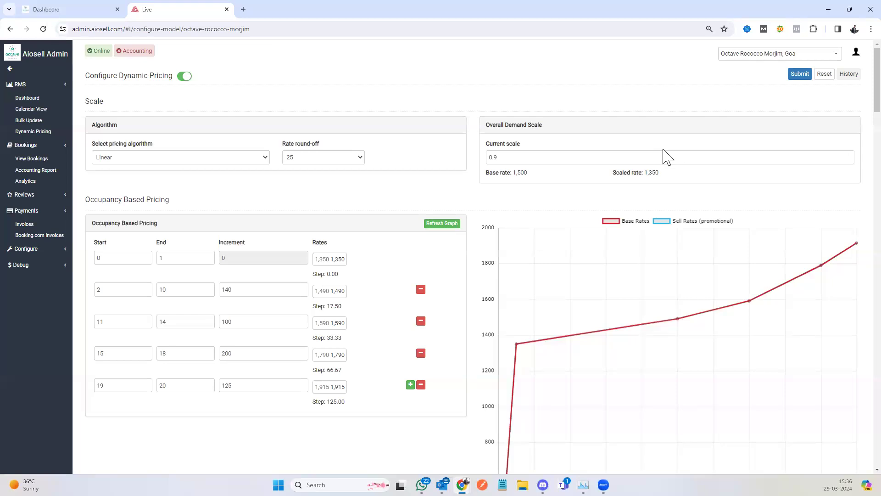
scroll(663, 154, "down", 3)
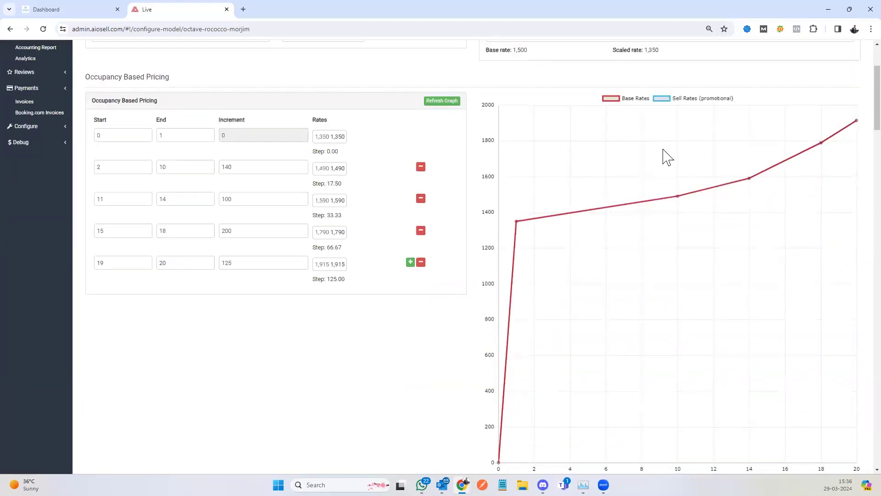
scroll(665, 156, "up", 3)
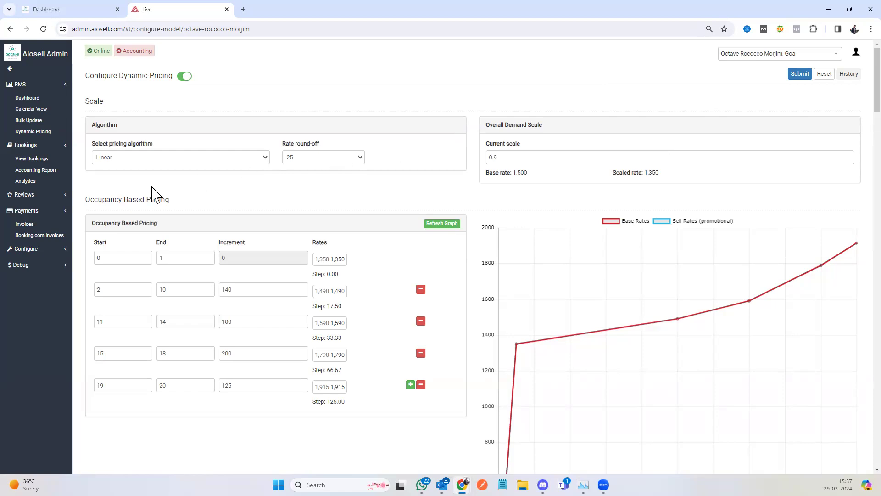
left_click_drag(91, 203, 158, 198)
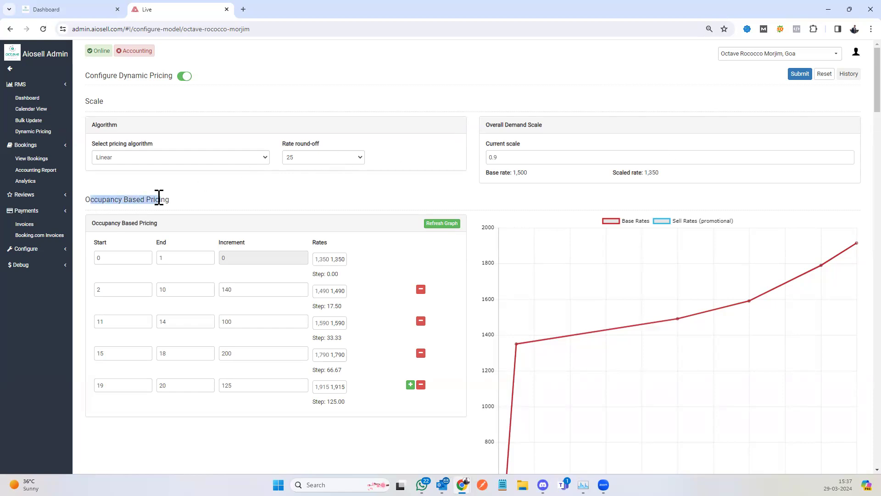
scroll(607, 287, "down", 3)
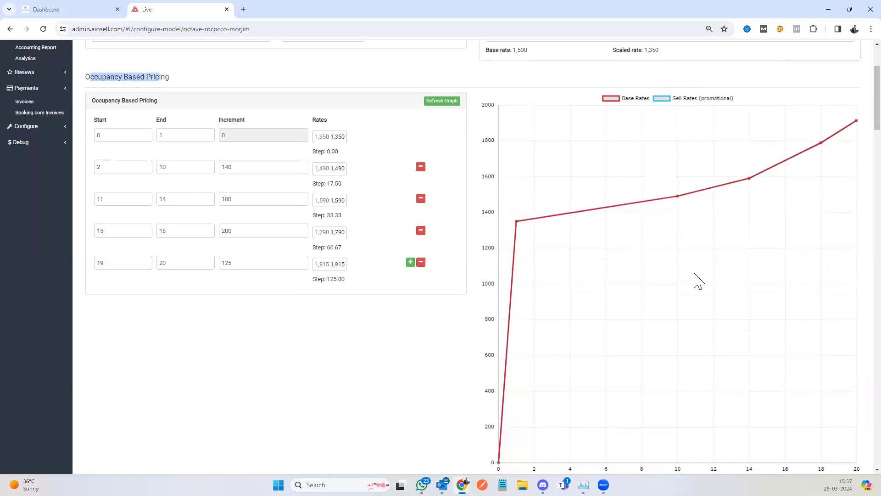
scroll(724, 348, "down", 3)
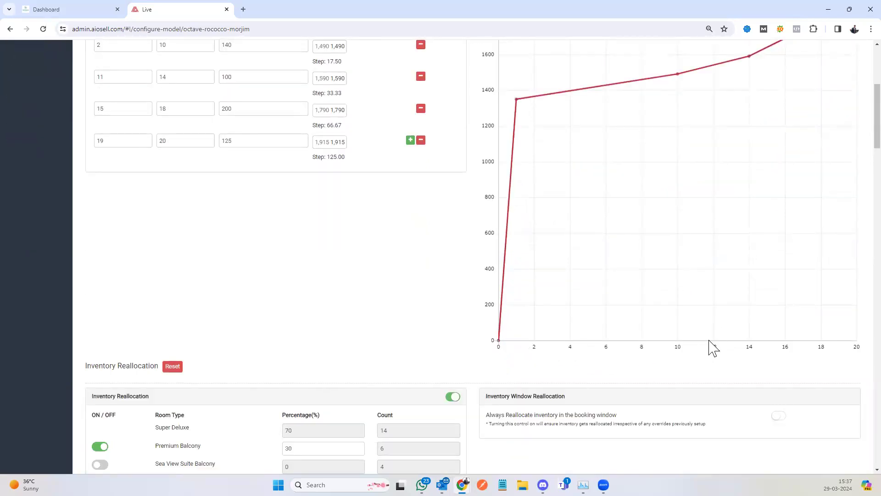
scroll(783, 336, "up", 6)
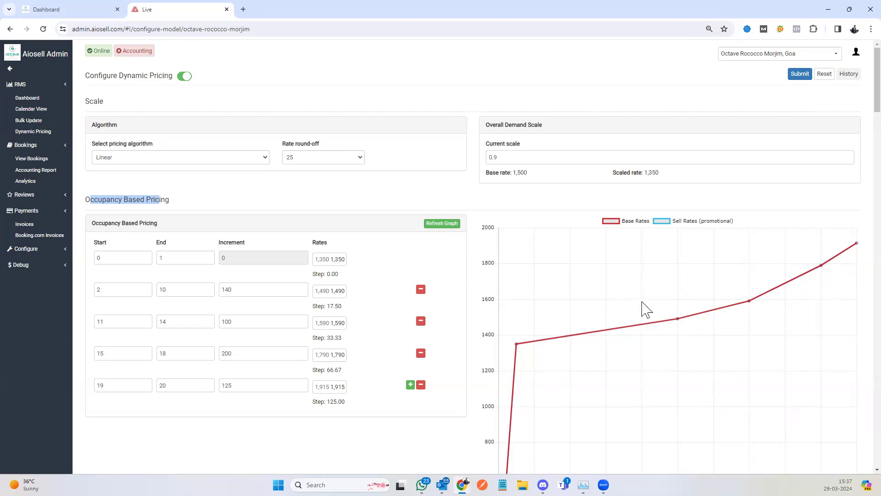
scroll(808, 294, "down", 5)
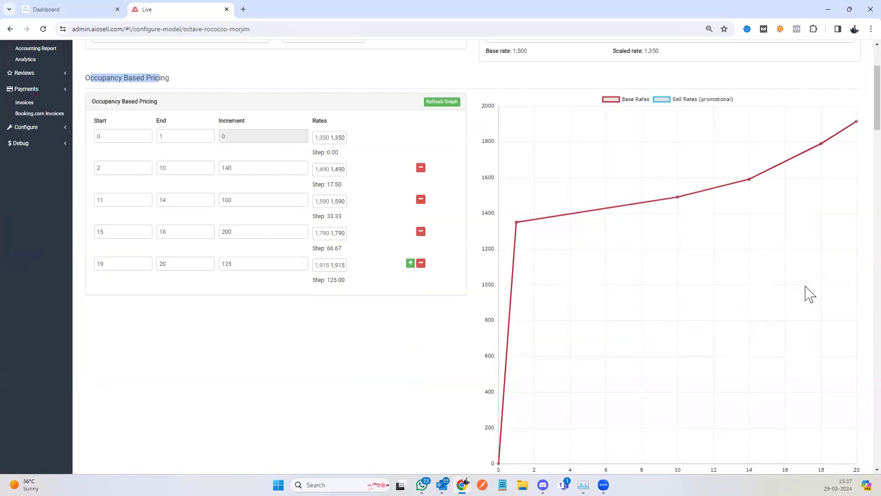
scroll(808, 293, "down", 3)
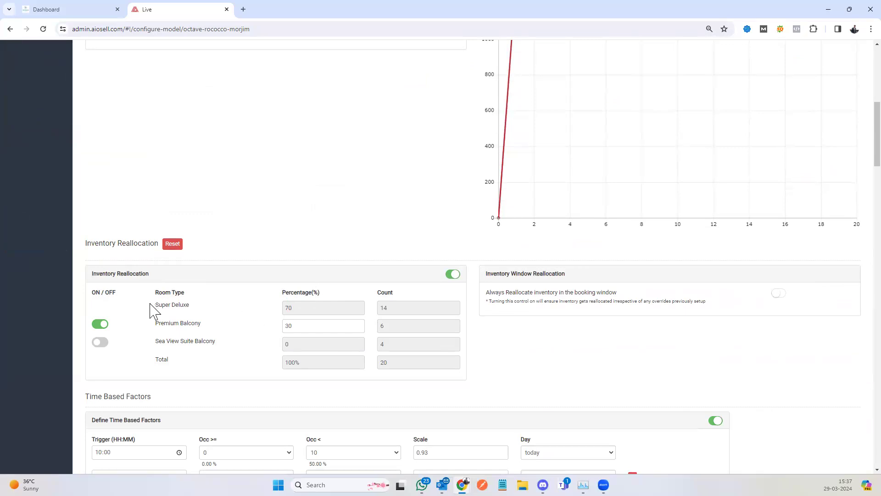
left_click_drag(158, 304, 198, 305)
left_click(169, 305)
left_click(176, 305)
scroll(257, 328, "down", 3)
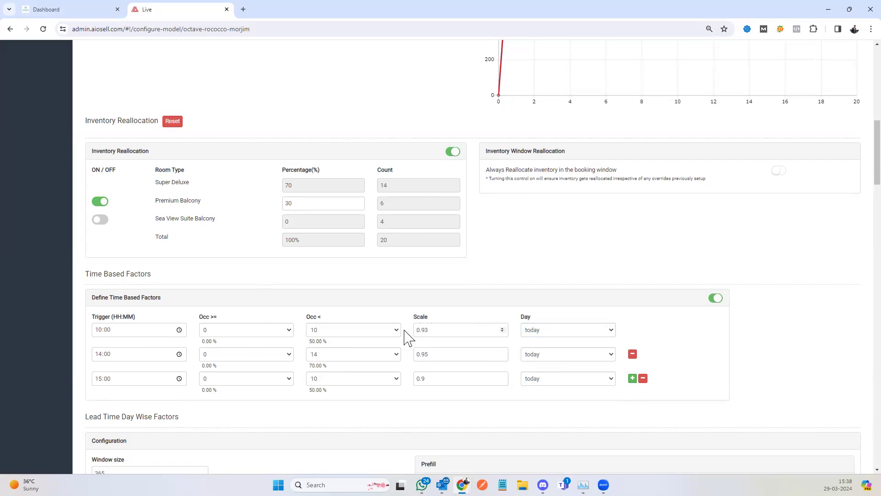
key("Tab")
double_click(420, 353)
scroll(366, 335, "down", 3)
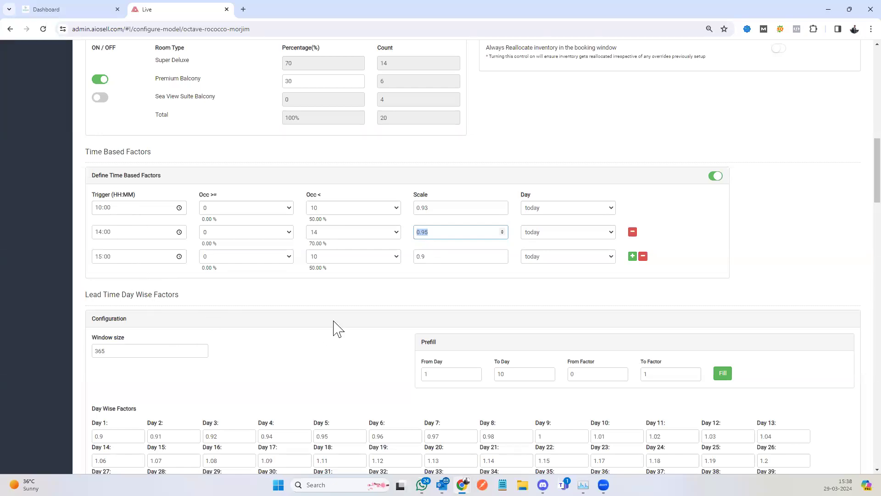
scroll(339, 329, "down", 6)
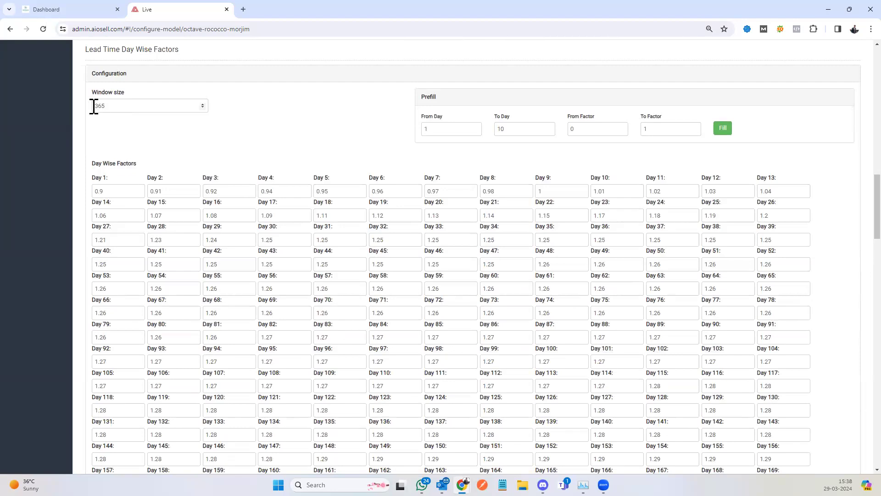
double_click(94, 106)
scroll(361, 193, "down", 10)
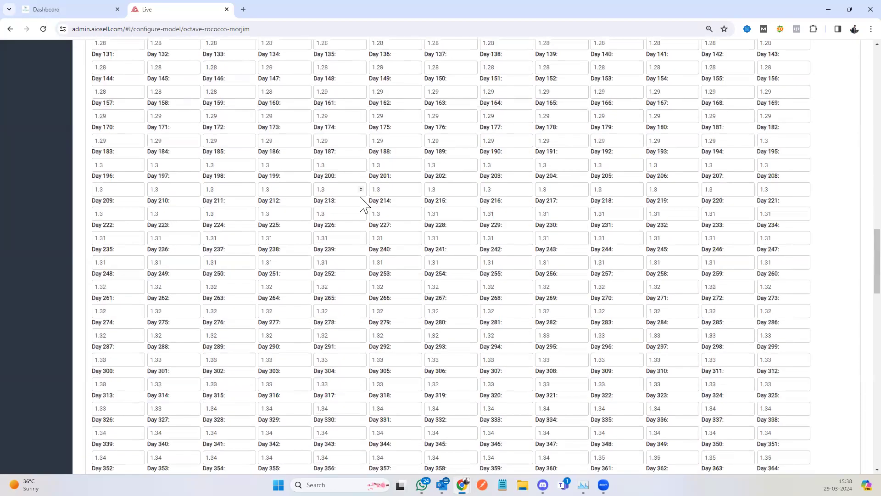
scroll(361, 202, "down", 3)
scroll(360, 202, "up", 7)
scroll(361, 202, "up", 7)
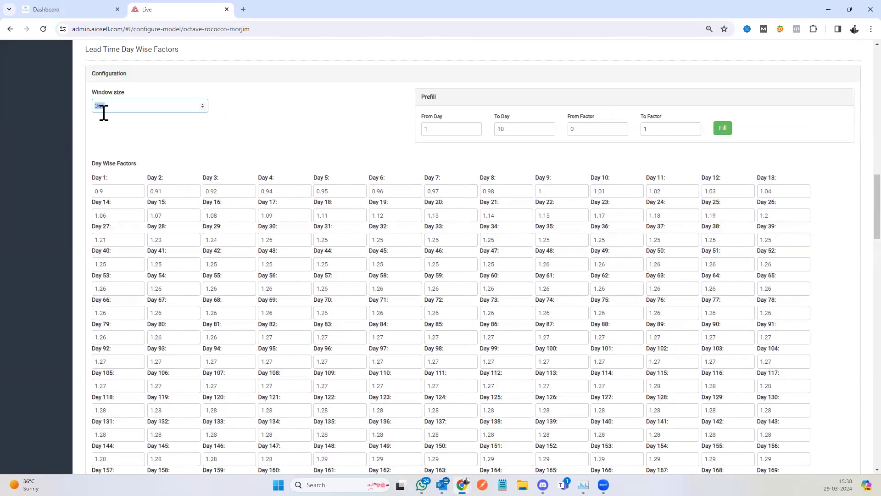
scroll(339, 177, "down", 12)
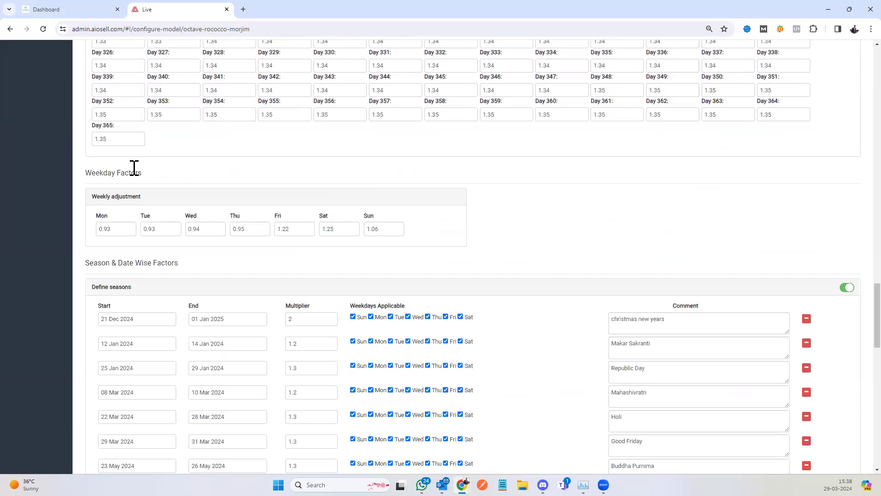
left_click_drag(97, 174, 125, 173)
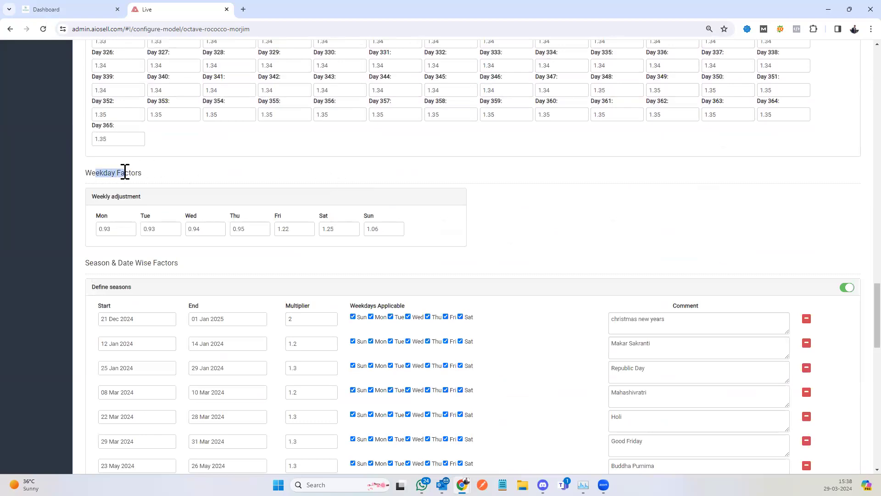
left_click(285, 226)
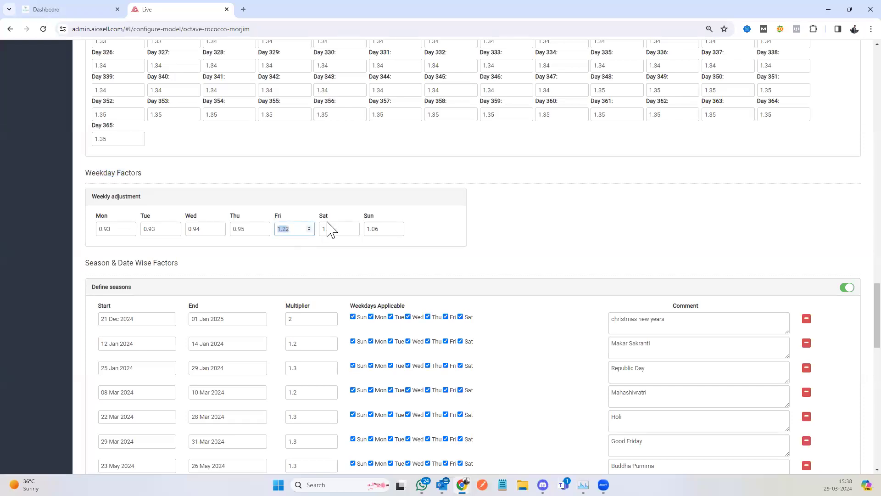
left_click(145, 227)
scroll(271, 244, "down", 2)
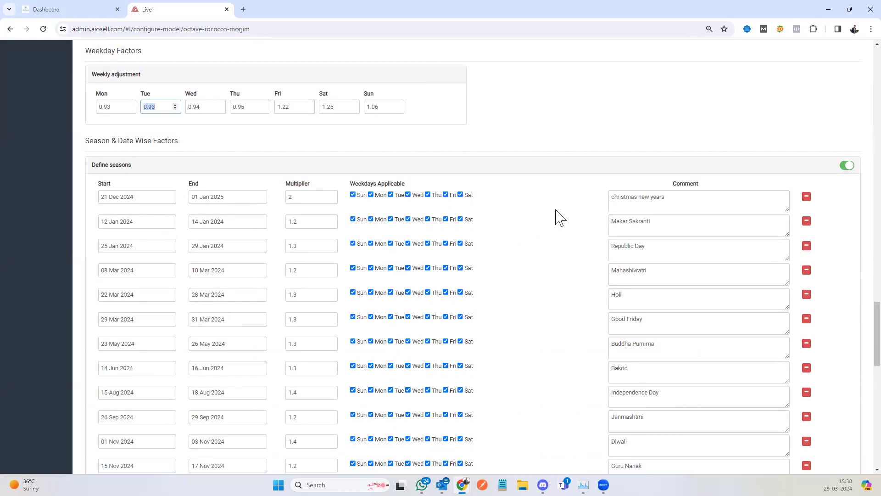
left_click_drag(612, 198, 639, 196)
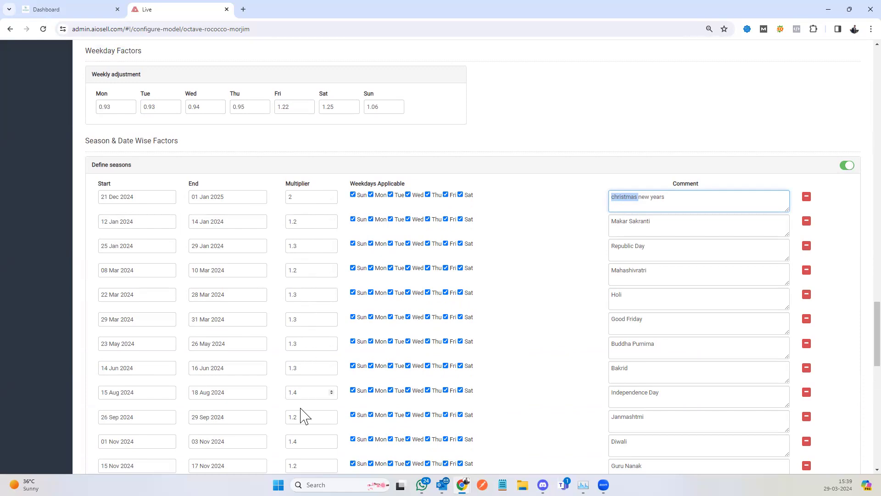
scroll(290, 271, "down", 3)
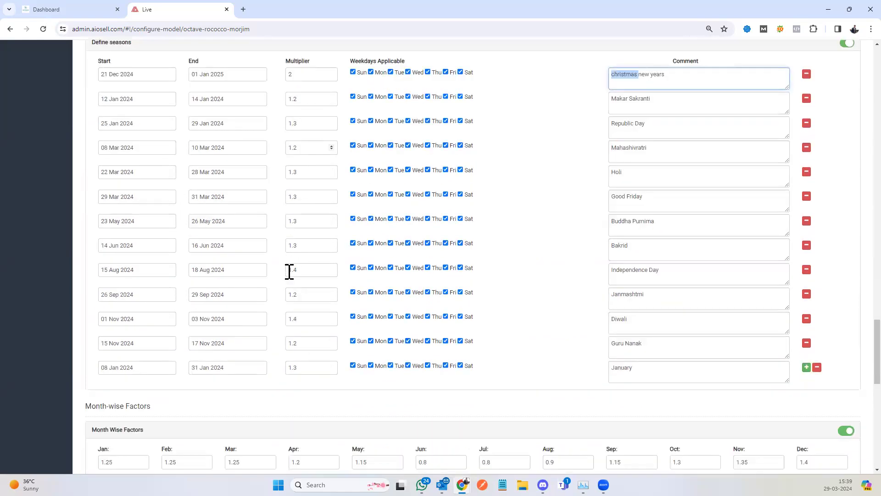
scroll(290, 263, "up", 3)
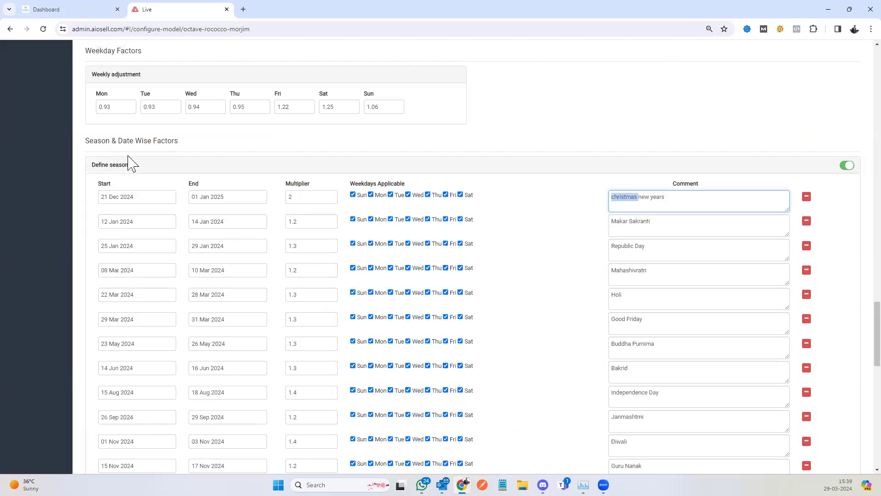
scroll(310, 248, "down", 6)
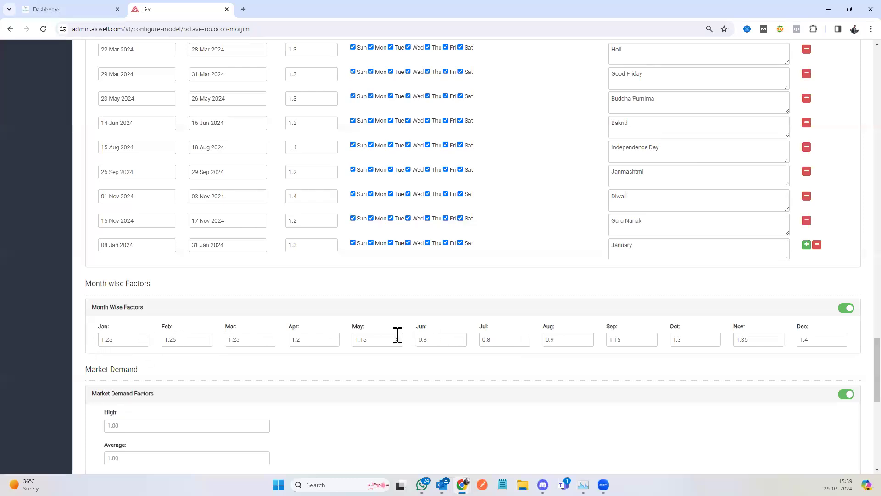
scroll(478, 350, "down", 5)
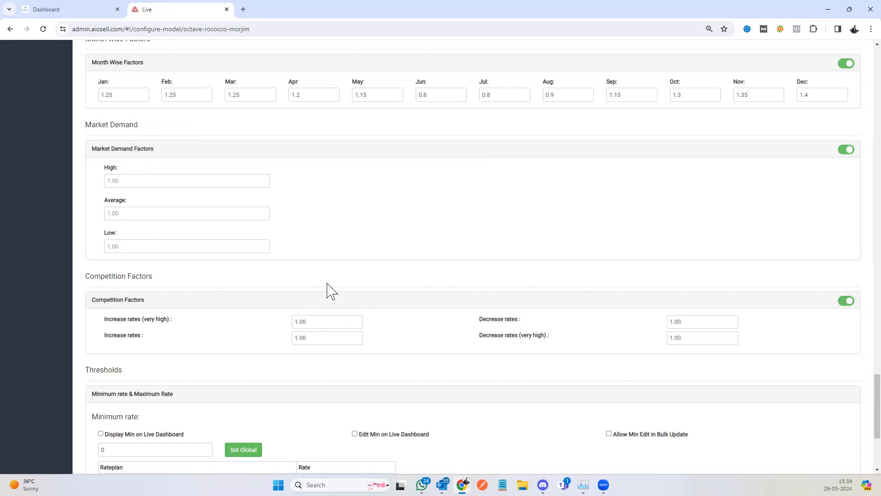
scroll(330, 300, "down", 3)
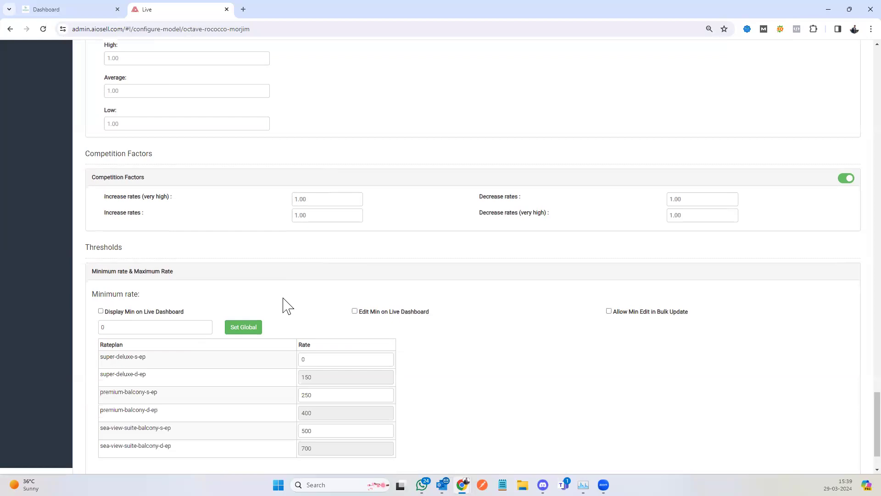
scroll(288, 299, "down", 1)
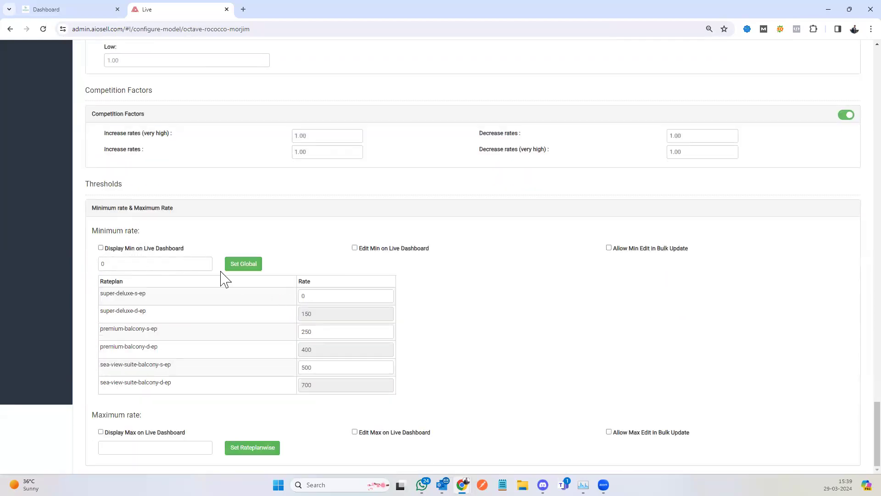
left_click(257, 266)
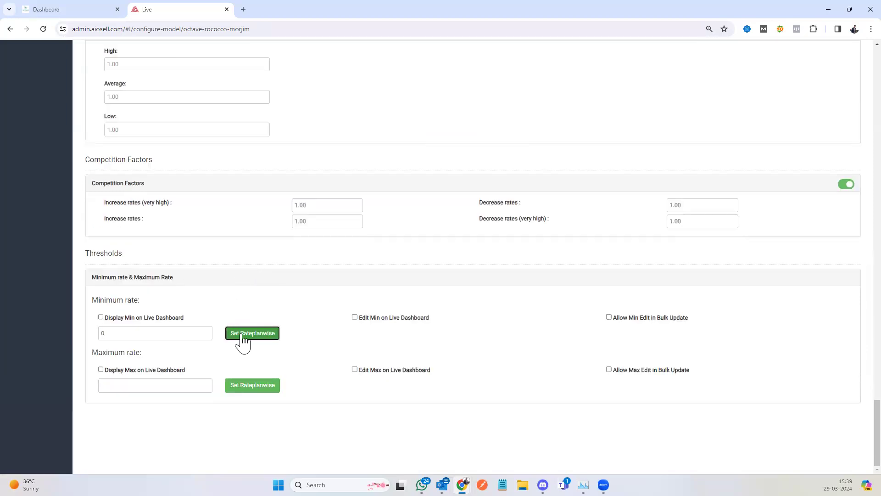
left_click(255, 343)
left_click(252, 333)
scroll(419, 335, "up", 10)
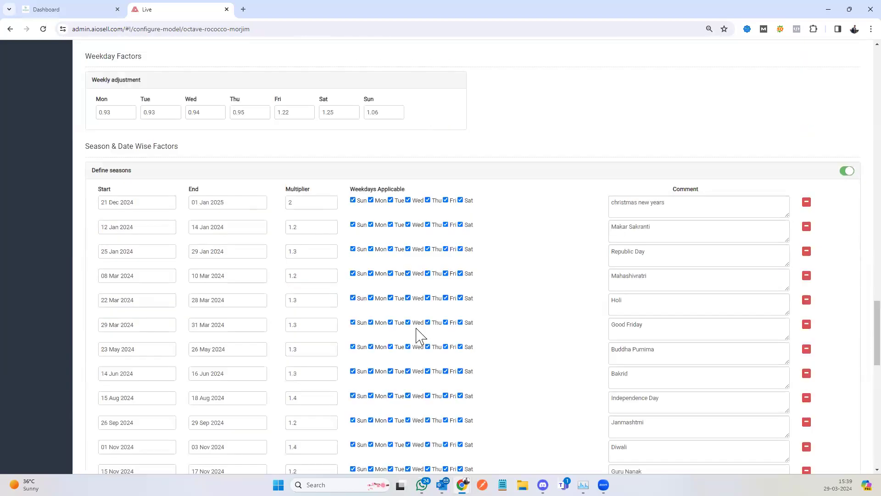
scroll(419, 335, "up", 15)
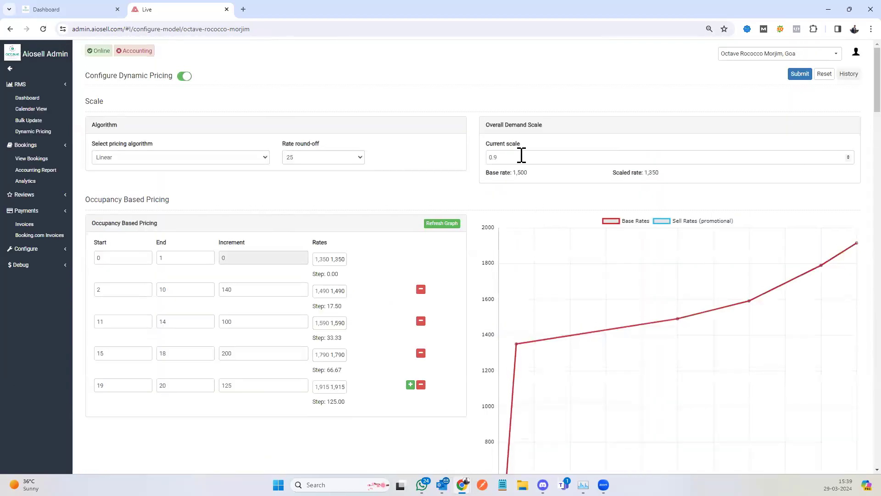
left_click(495, 157)
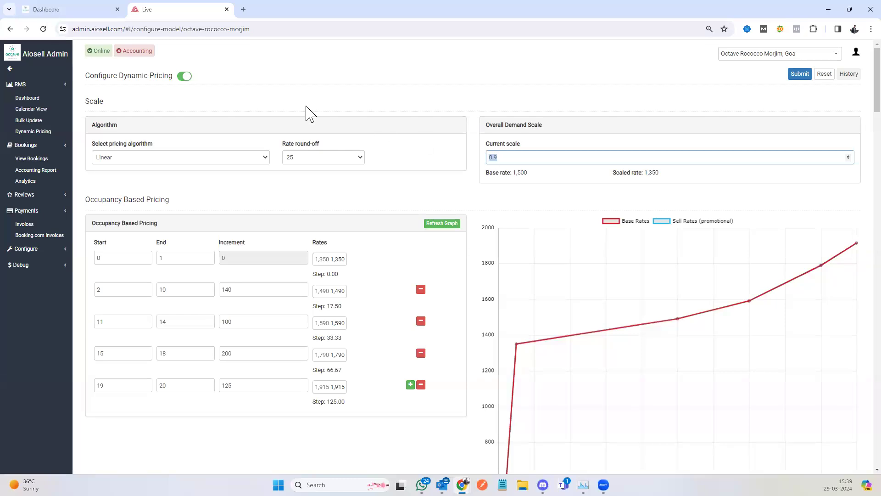
- Open the Trend Analysis report to view lead time, length of stay and weekday occupancy charts
left_click(68, 10)
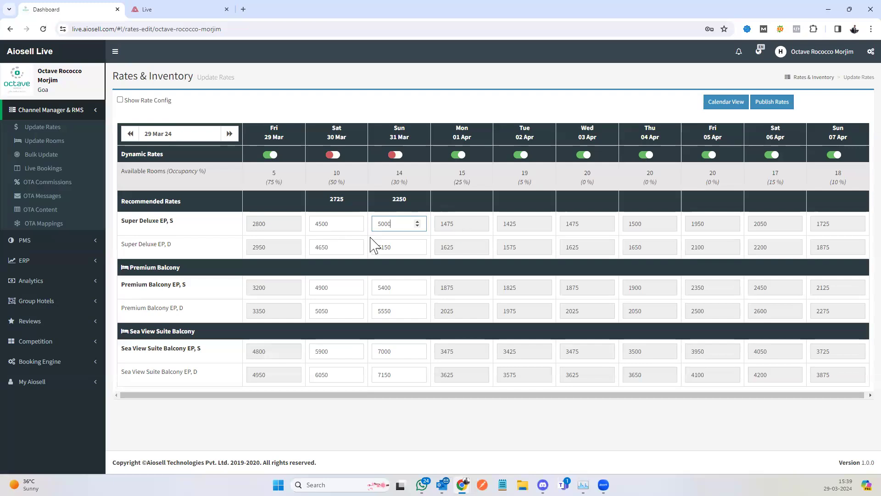
left_click(36, 281)
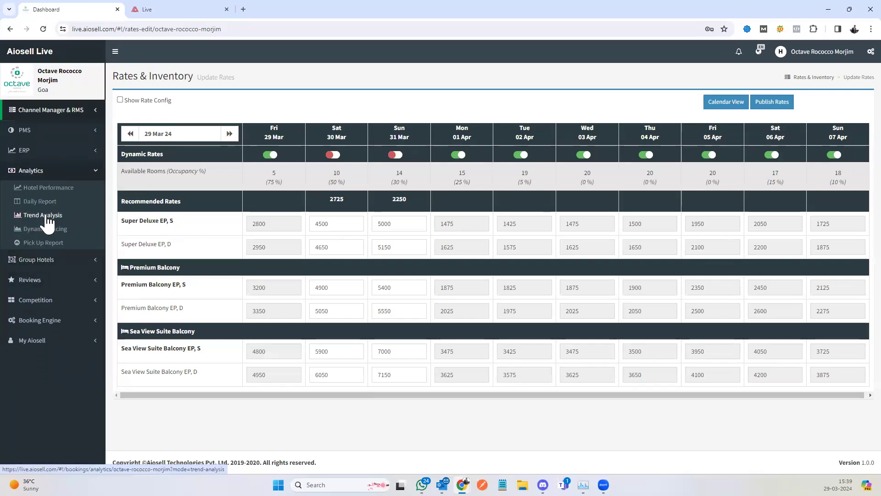
left_click(46, 216)
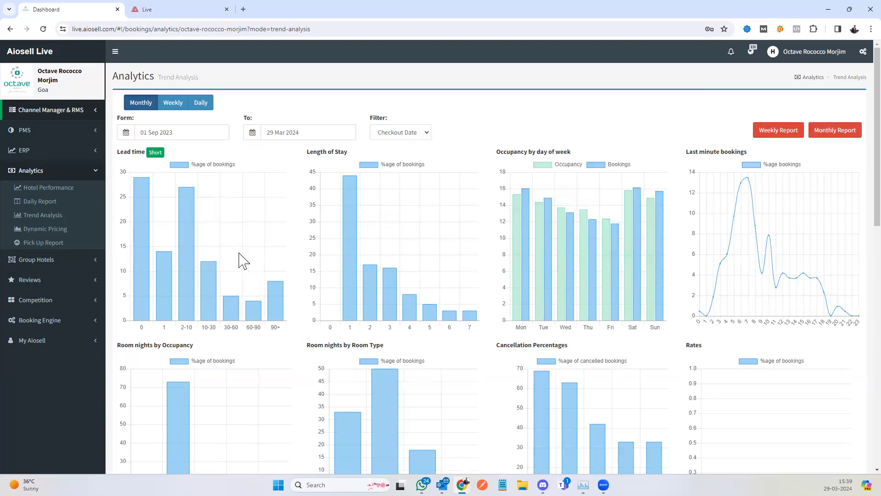
scroll(473, 257, "down", 2)
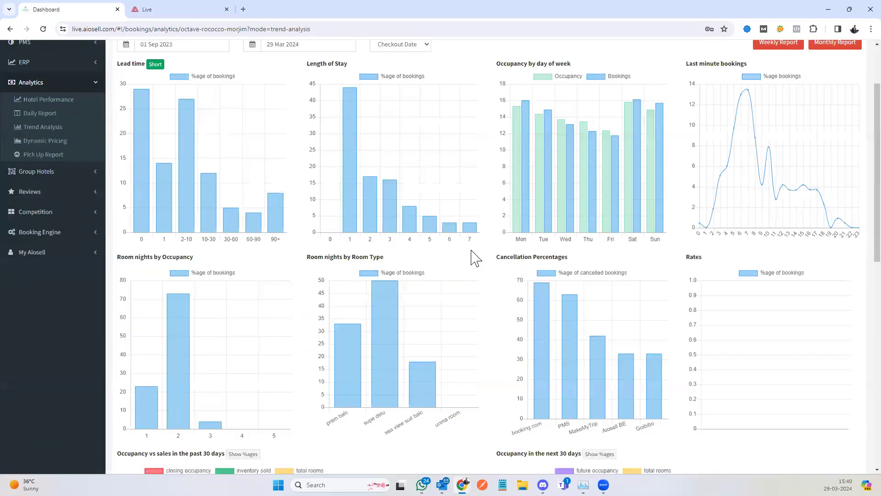
scroll(472, 257, "up", 2)
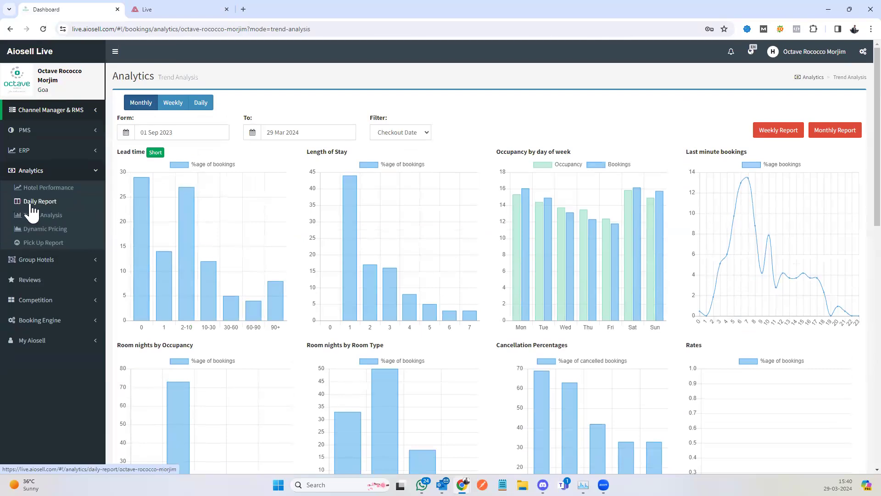
- Show the Dynamic Pricing analytics charts of past BAR and future rates for 29/03/2024–28/04/2024
left_click(48, 231)
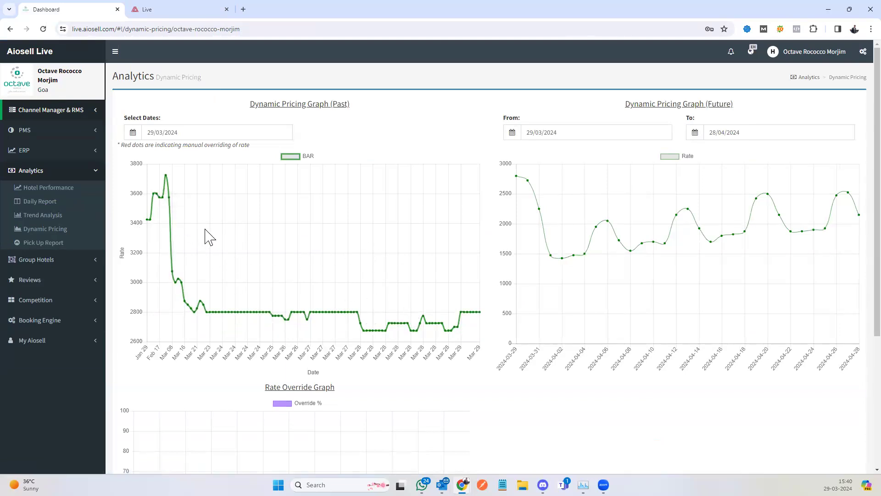
- View the Pick Up Report Month Wise and Channel Wise, then return to the Update Rates grid
left_click(51, 243)
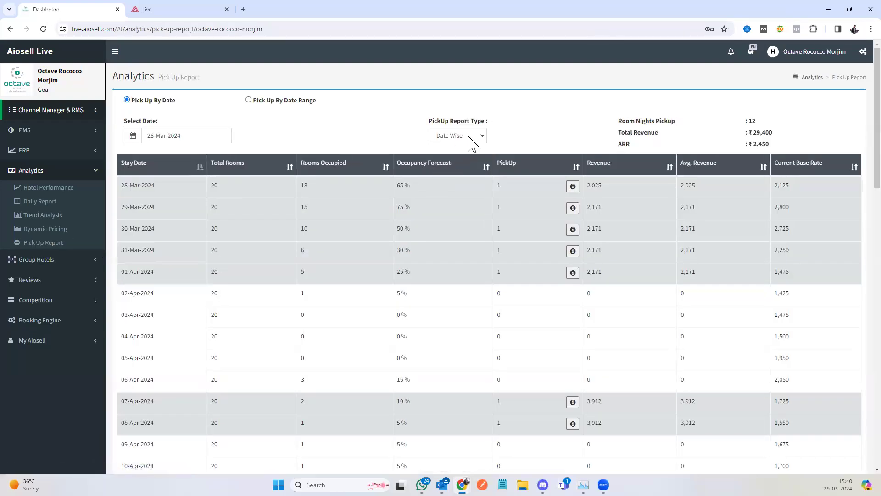
left_click(469, 137)
left_click(465, 157)
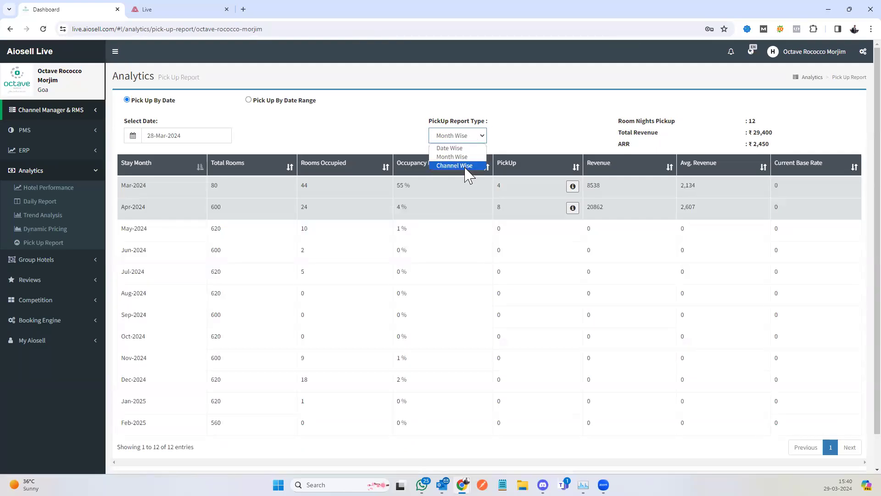
left_click(468, 166)
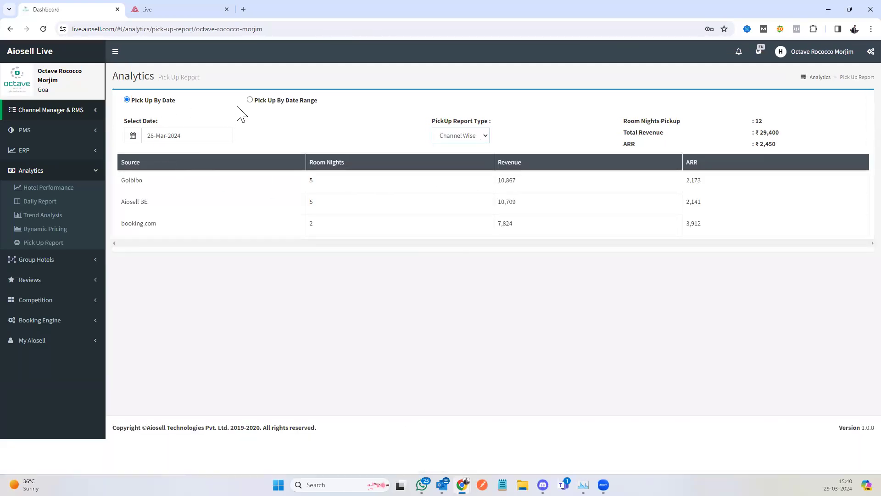
left_click(40, 110)
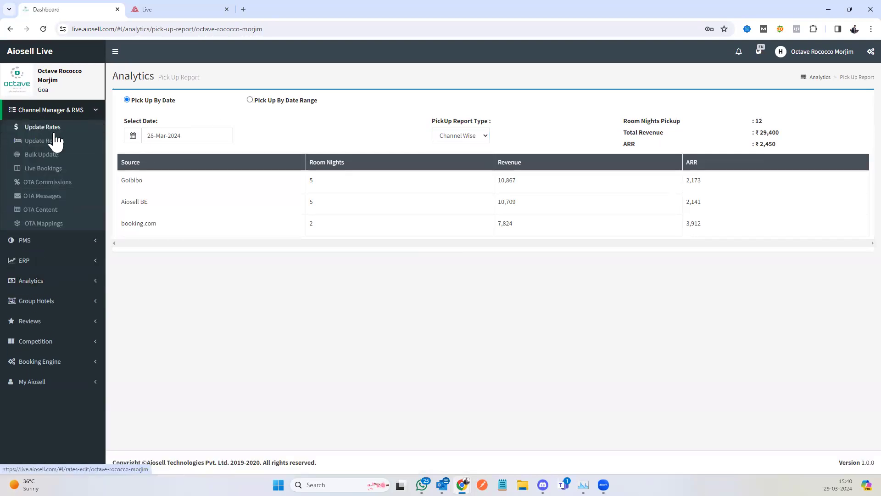
left_click(55, 132)
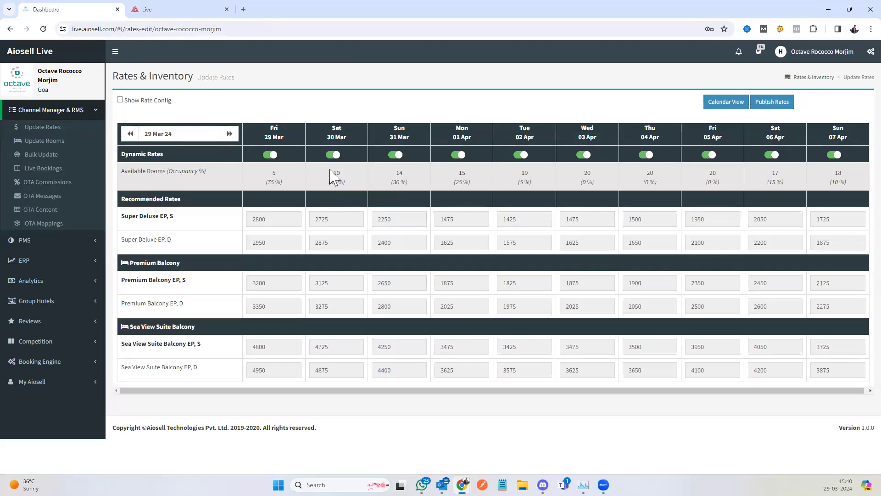